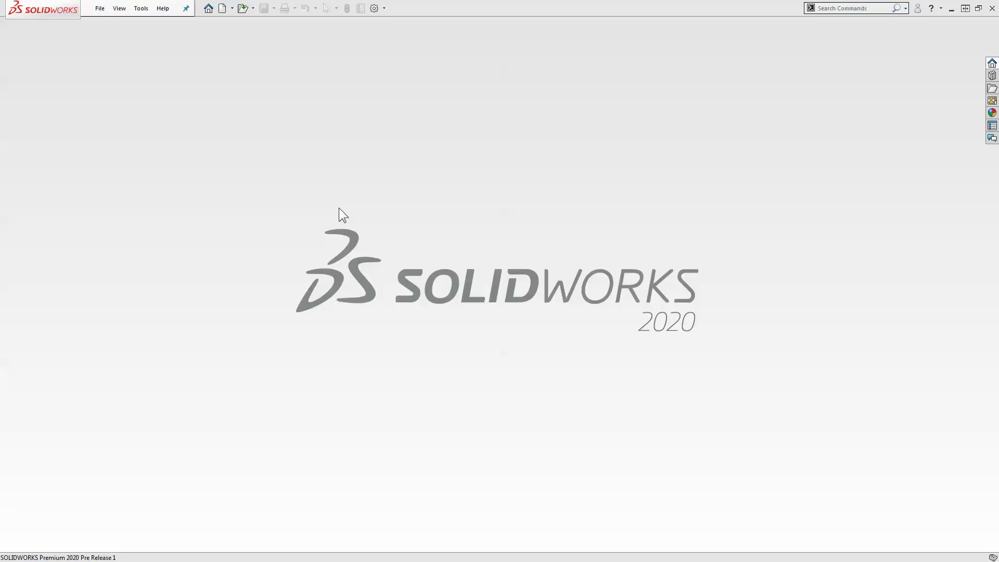
# Step: In the Open dialog, filter the file type to SOLIDWORKS Assembly
pyautogui.click(240, 9)
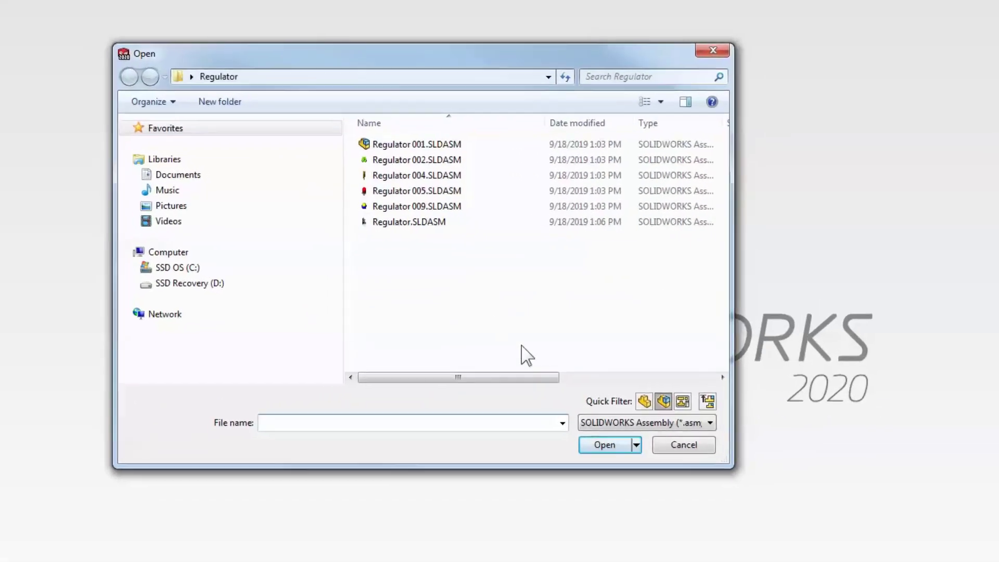
pyautogui.click(667, 460)
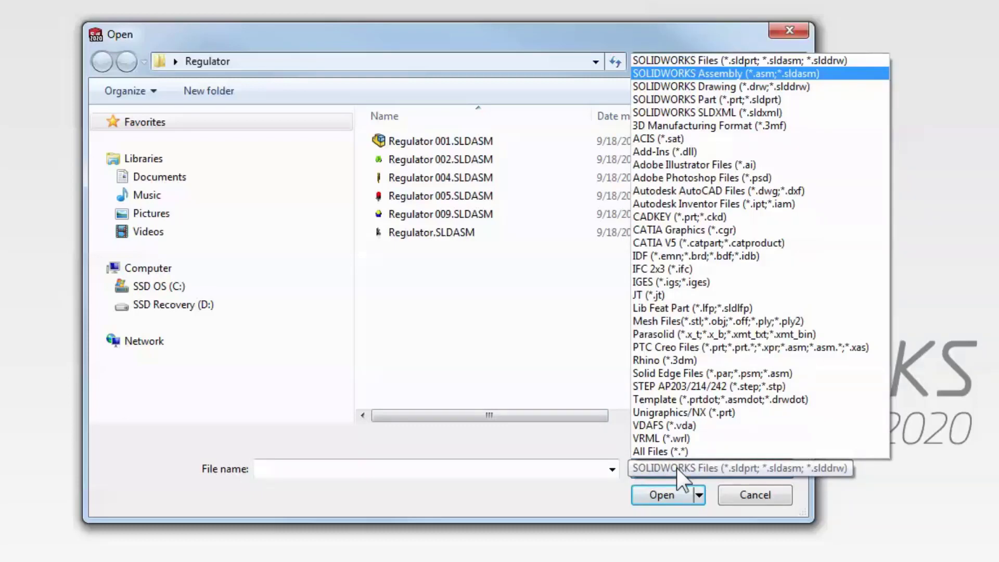
pyautogui.click(676, 467)
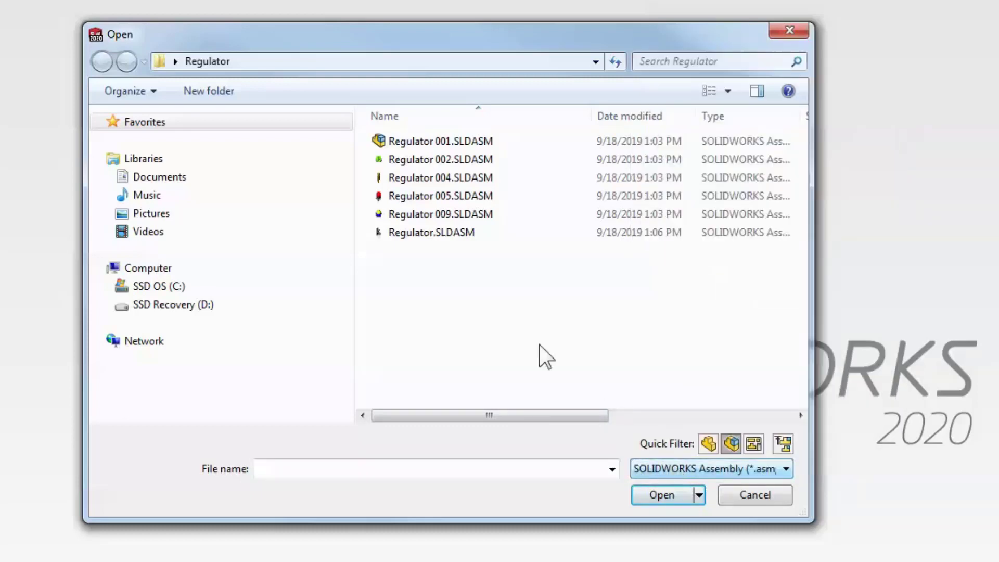
# Step: Open Regulator.SLDASM in Lightweight mode
pyautogui.click(423, 236)
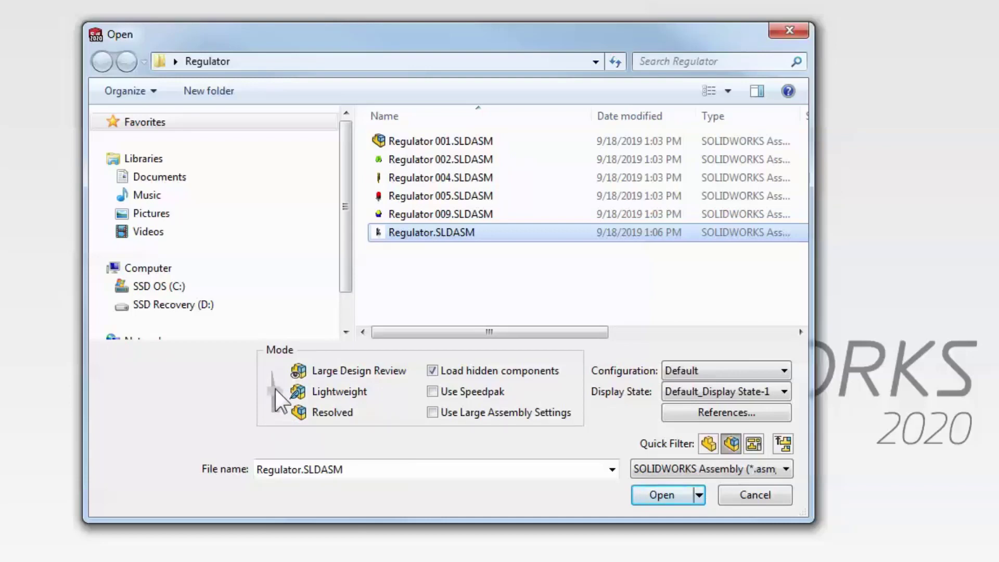
pyautogui.moveTo(274, 388); pyautogui.dragTo(276, 375)
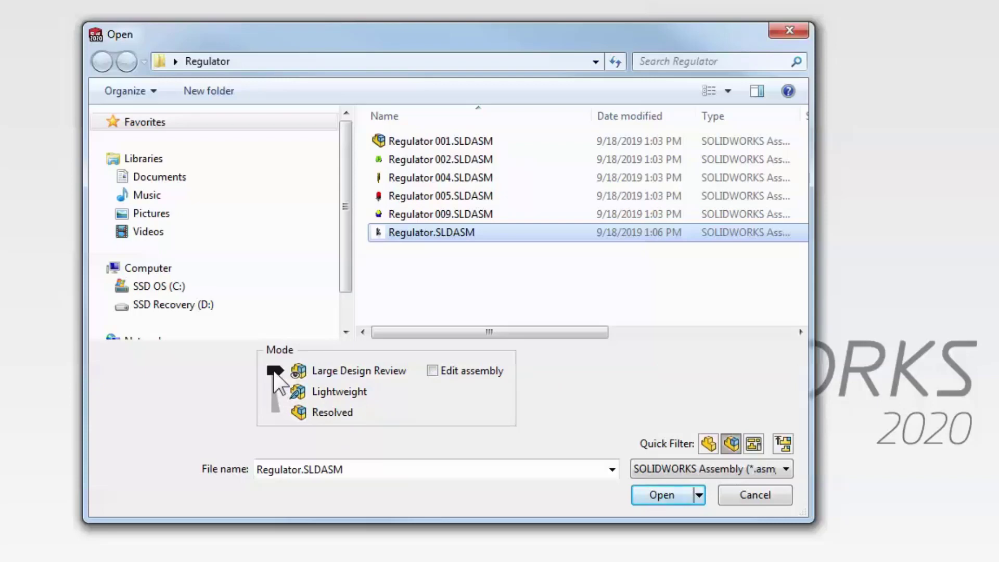
pyautogui.click(274, 391)
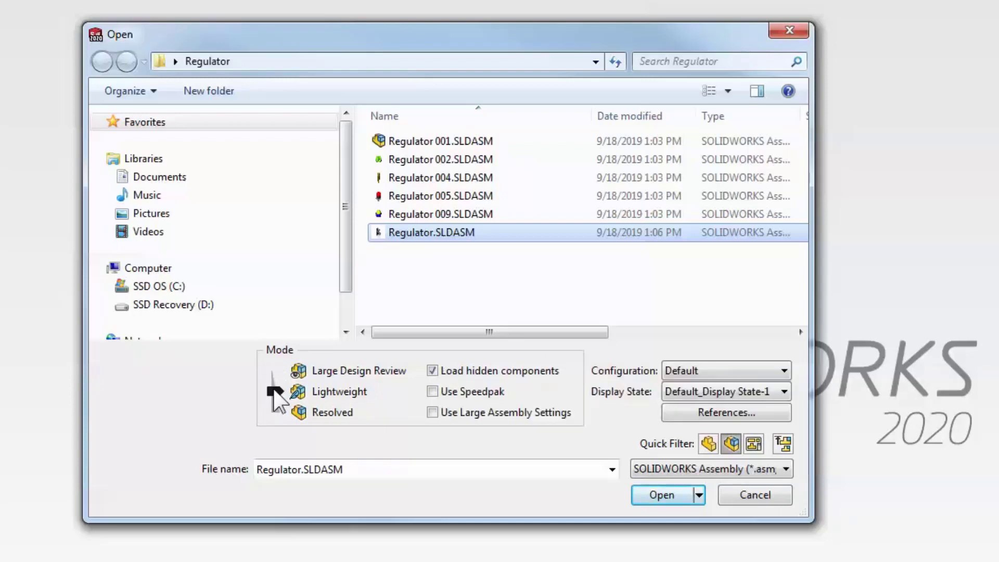
pyautogui.click(661, 499)
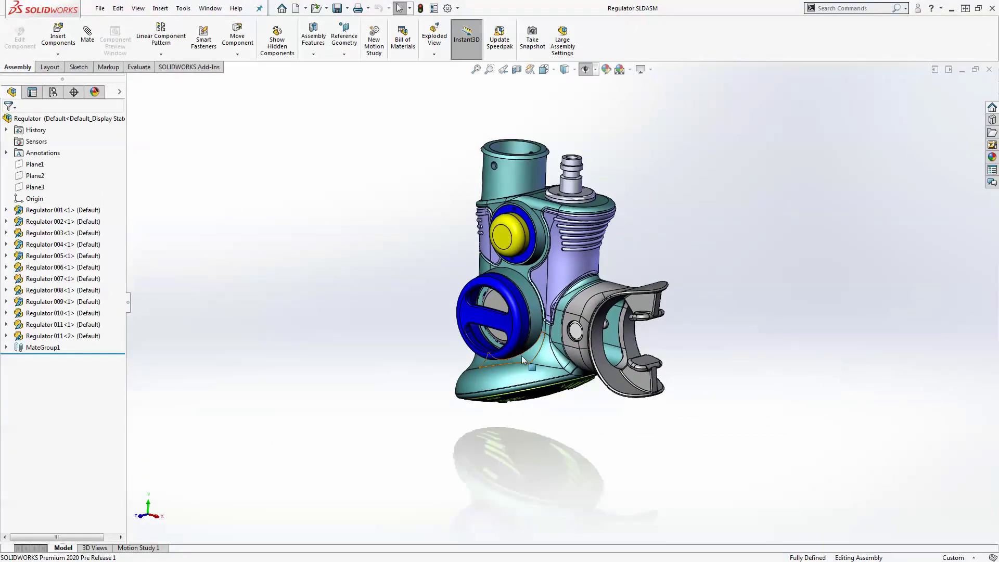
# Step: Open Regulator 010 as a separate part and add the SOLIDWORKS Add-Ins CommandManager tab
pyautogui.click(577, 315)
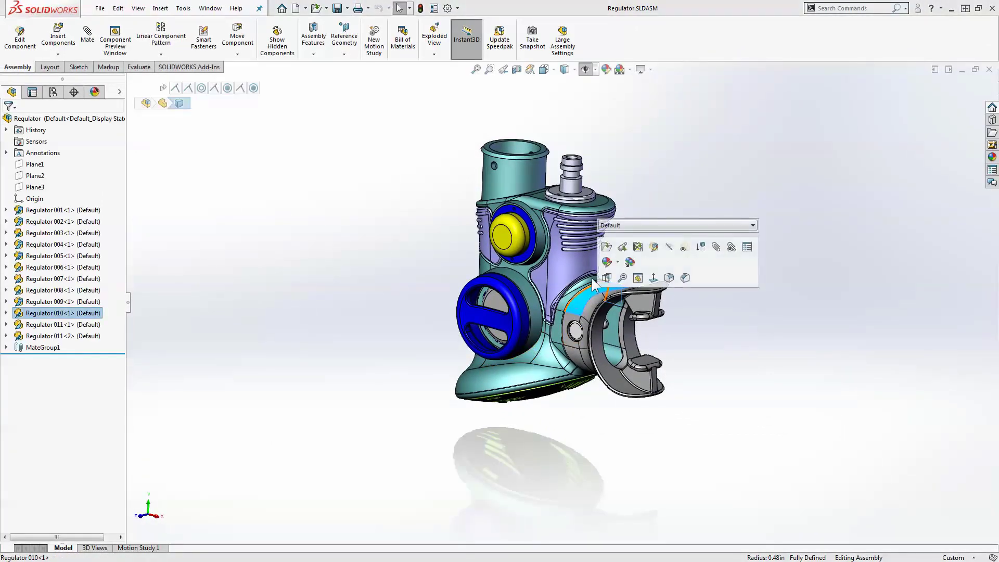
pyautogui.click(606, 247)
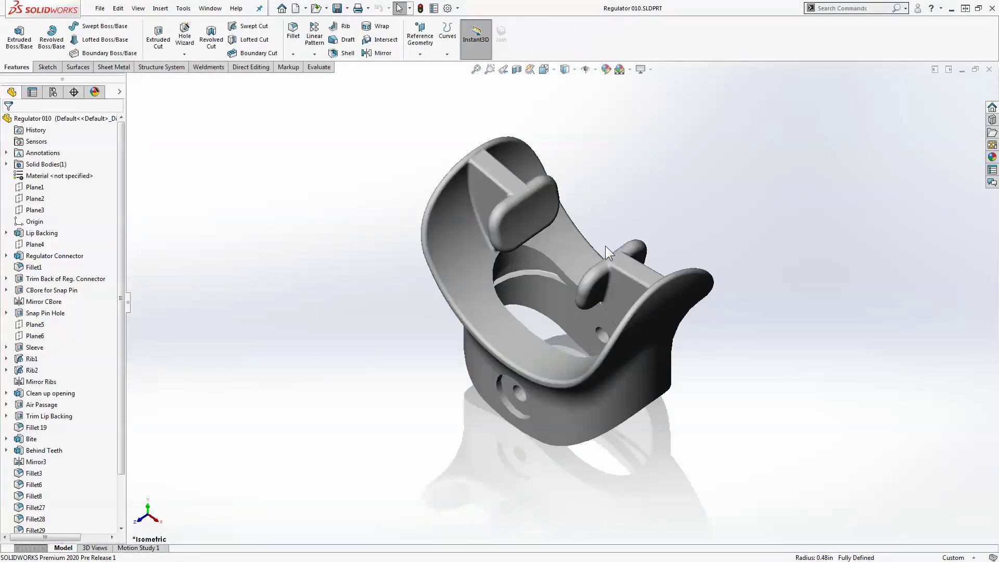
pyautogui.rightClick(528, 45)
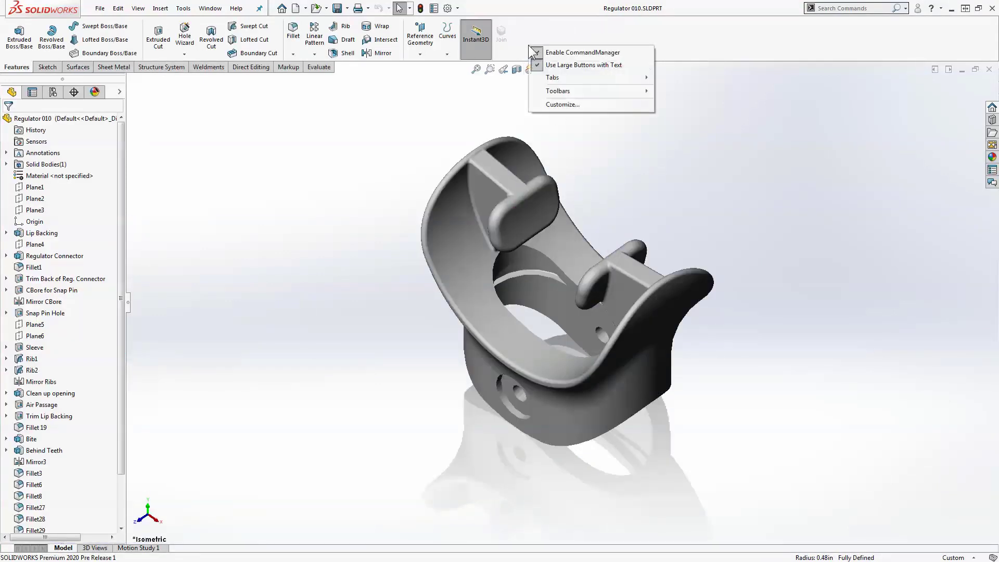
pyautogui.moveTo(551, 91)
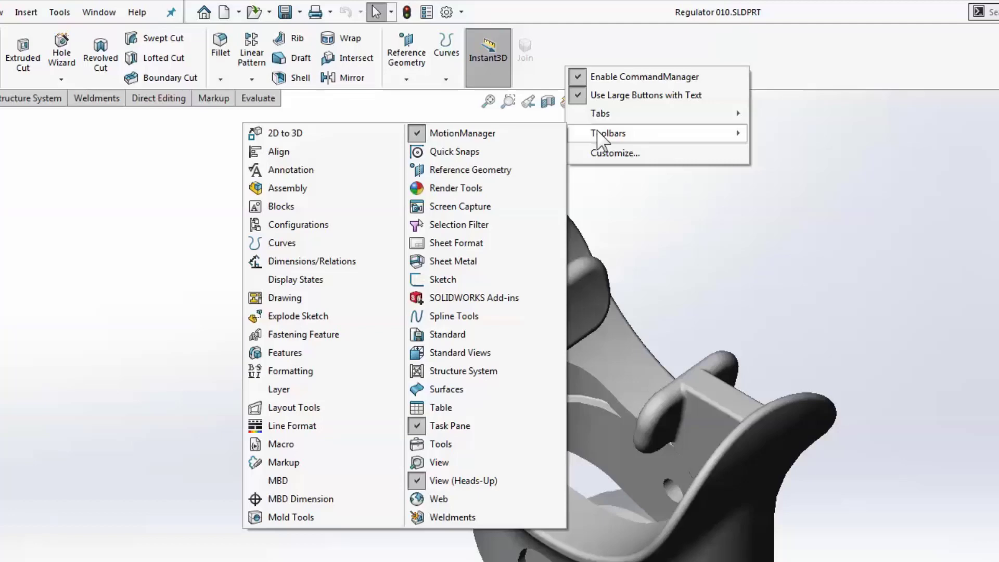
pyautogui.moveTo(596, 119)
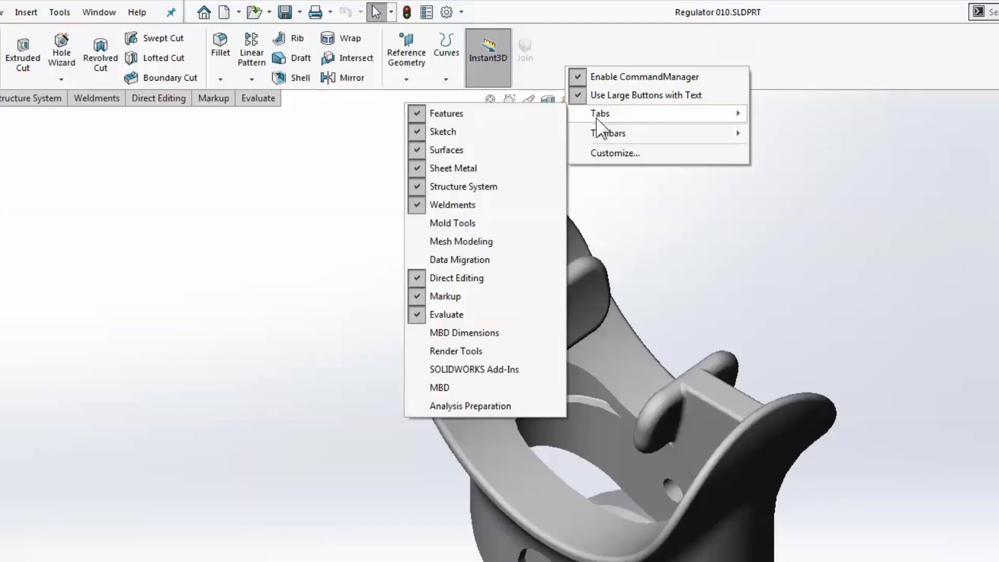
pyautogui.click(491, 369)
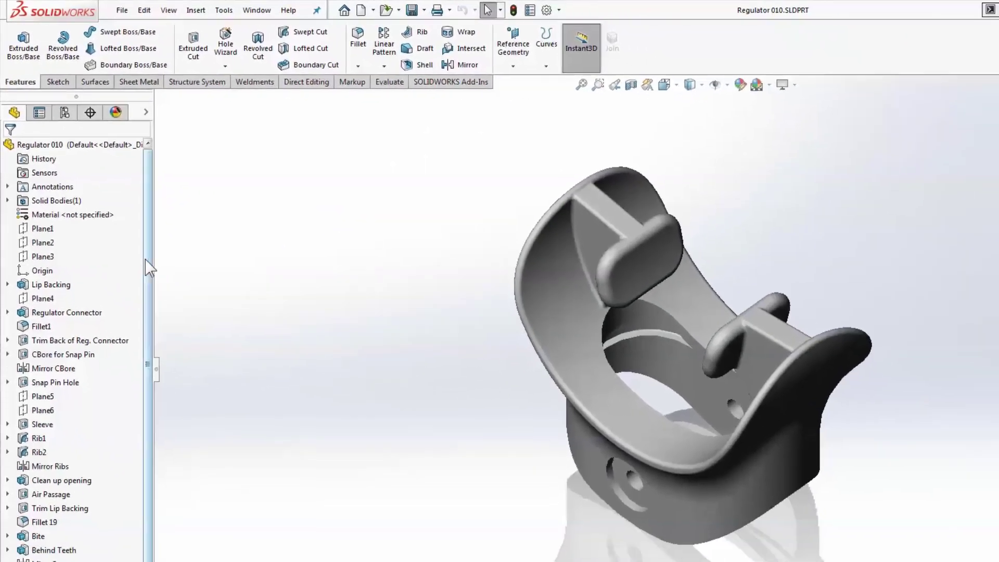
# Step: Put Fillet3 into a new 'Fillets' folder, then move Fillet6 through Fillet33 into it
pyautogui.scroll(-2, 145, 260)
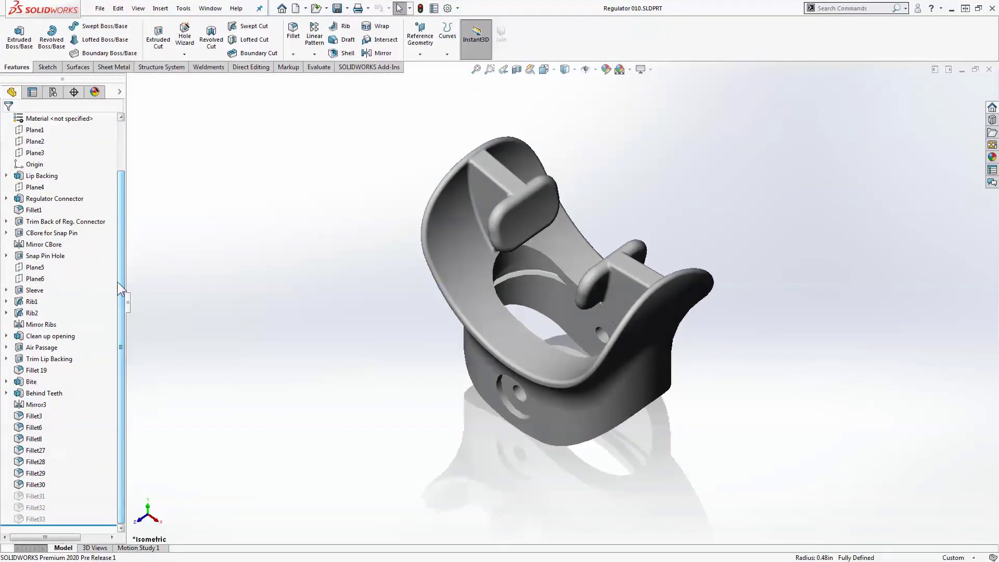
pyautogui.moveTo(47, 399)
pyautogui.click(35, 416)
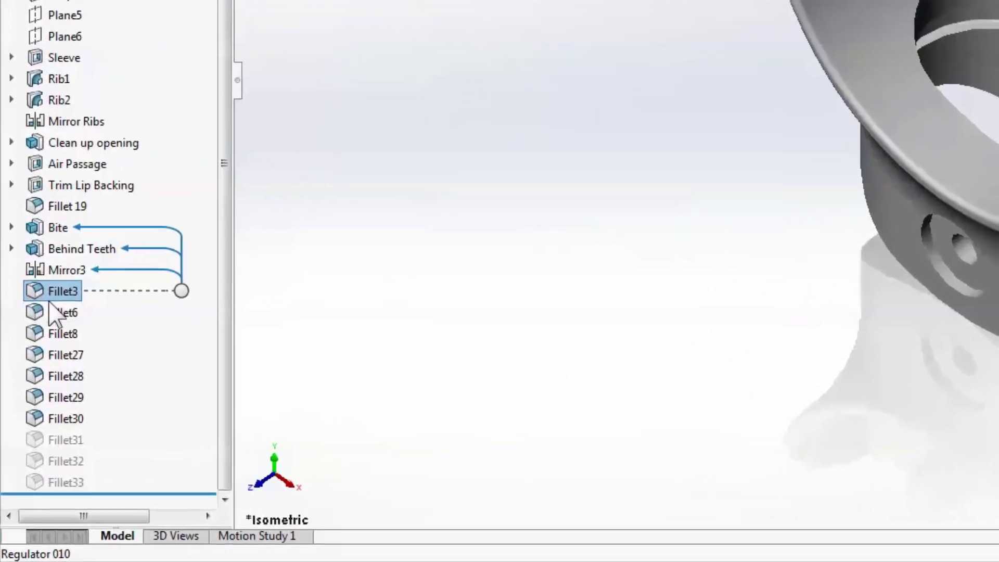
pyautogui.rightClick(49, 295)
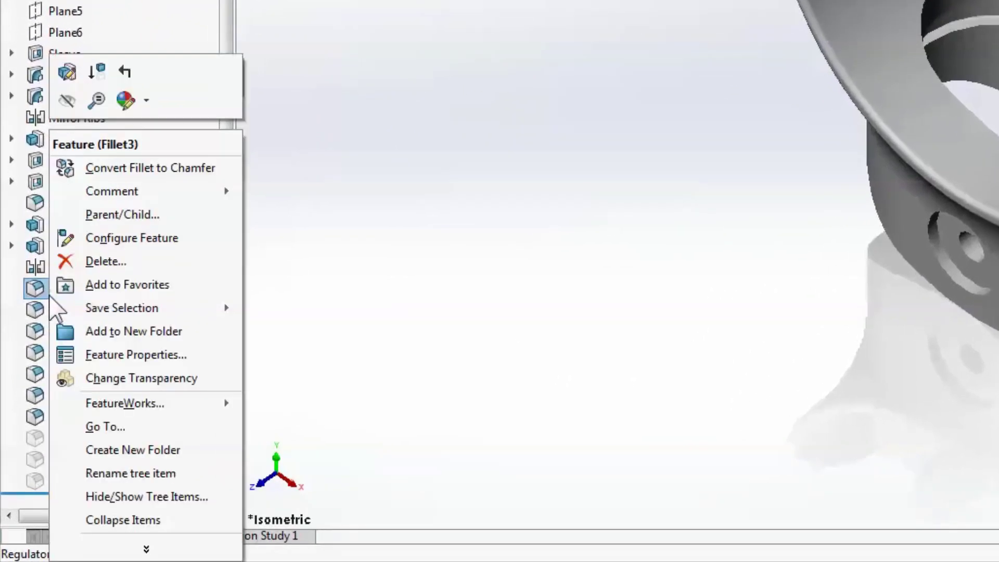
pyautogui.click(78, 330)
pyautogui.write('Fillets')
pyautogui.click(67, 320)
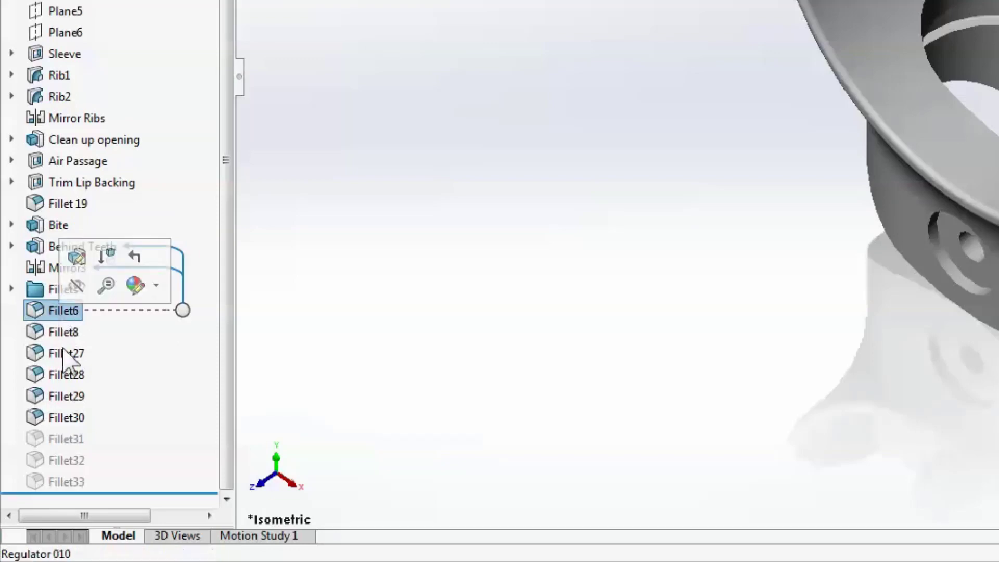
pyautogui.keyDown('shift'); pyautogui.click(66, 474); pyautogui.keyUp('shift')
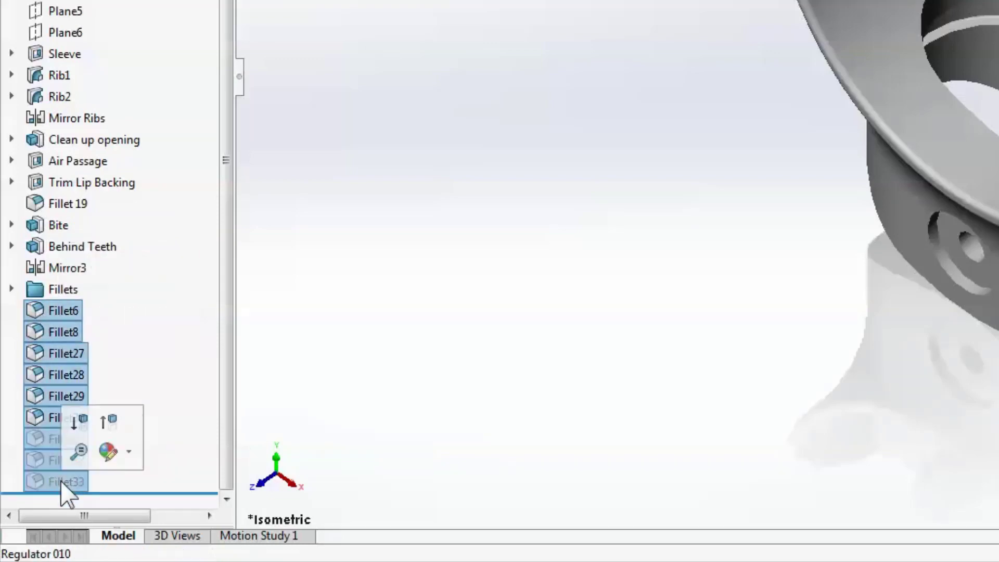
pyautogui.moveTo(54, 313); pyautogui.dragTo(56, 292)
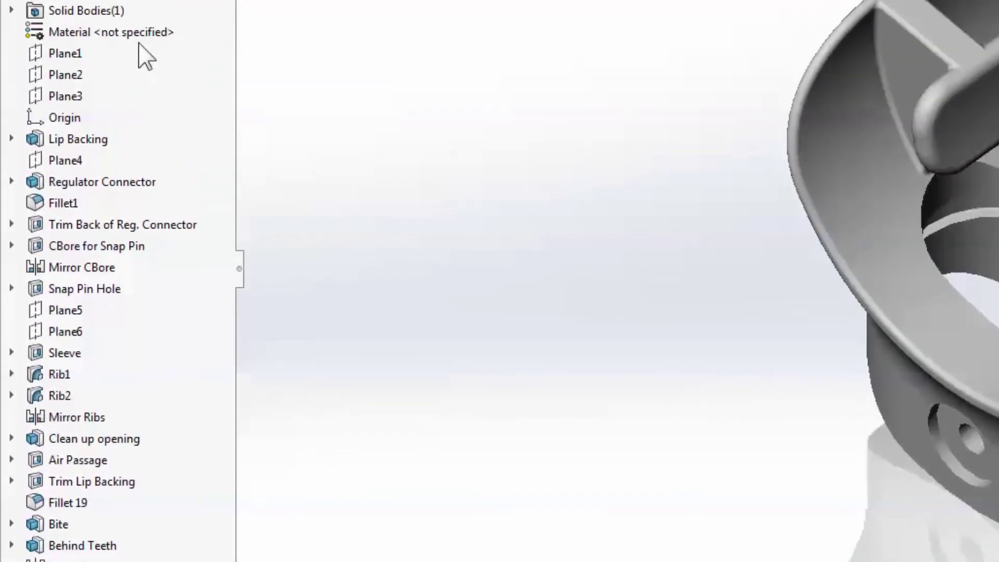
# Step: Search 'silicon' in the material editor and apply Silicon Rubber to Regulator 010
pyautogui.rightClick(142, 38)
pyautogui.click(176, 50)
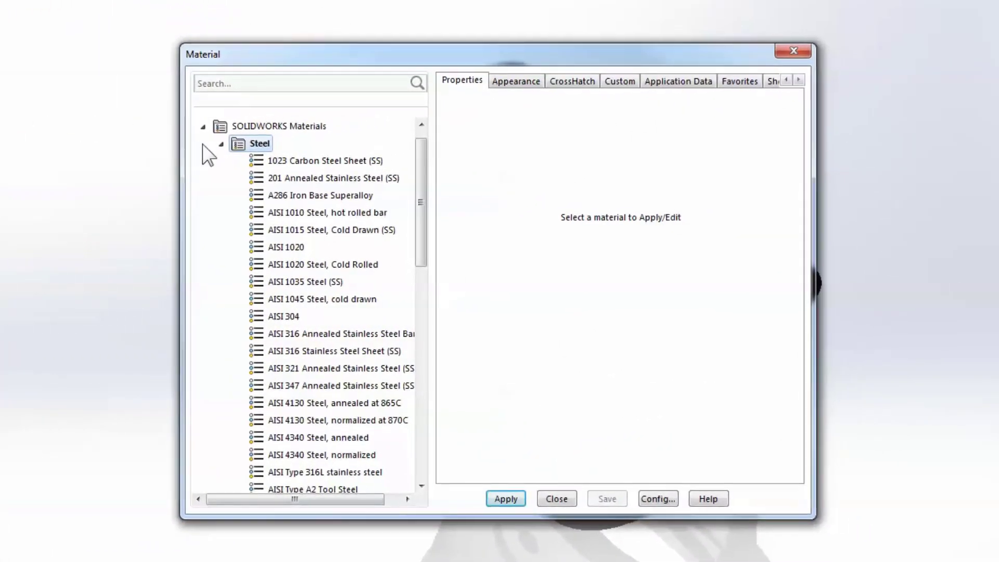
pyautogui.click(221, 145)
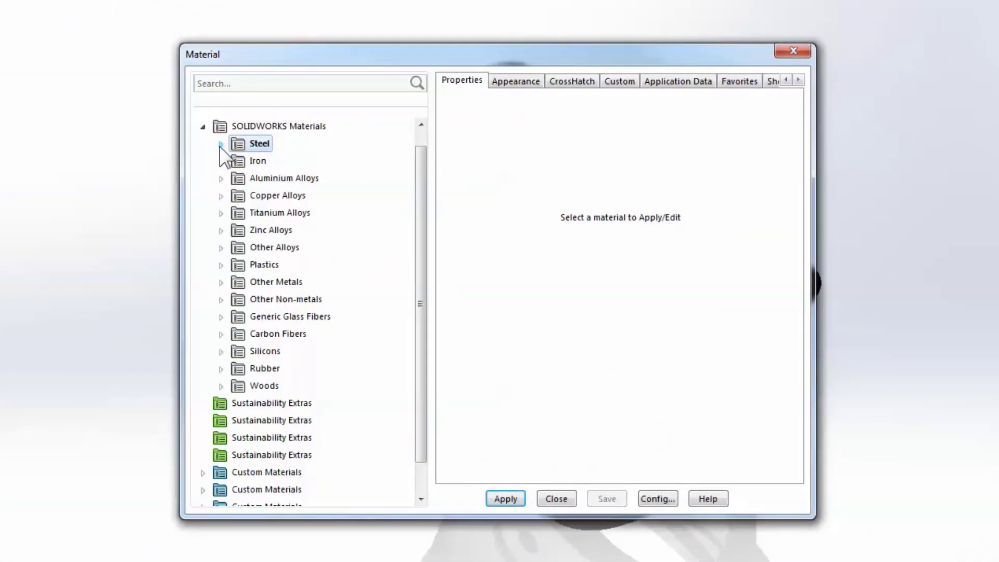
pyautogui.click(221, 353)
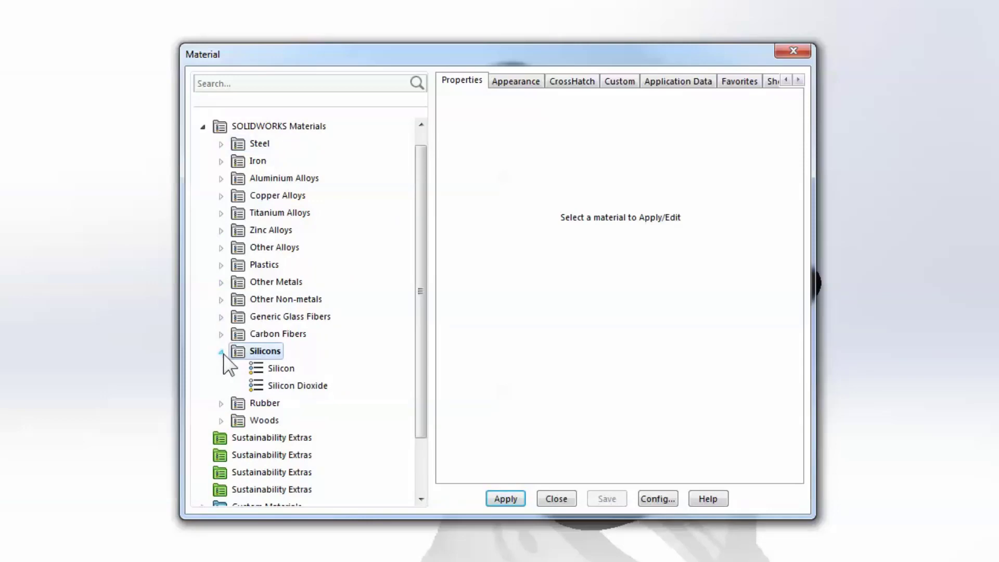
pyautogui.click(221, 352)
pyautogui.click(203, 127)
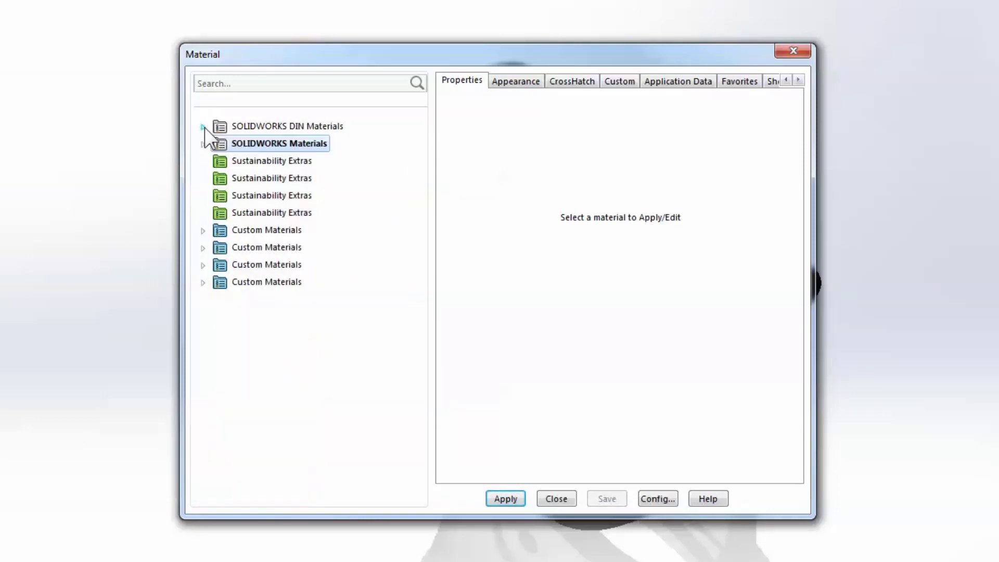
pyautogui.click(207, 86)
pyautogui.write('silicon')
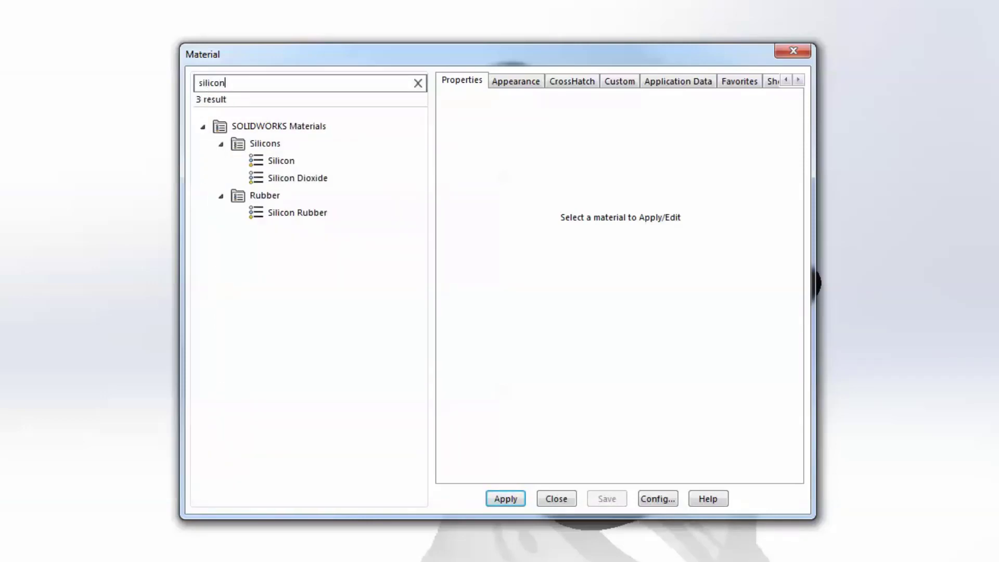
pyautogui.click(262, 214)
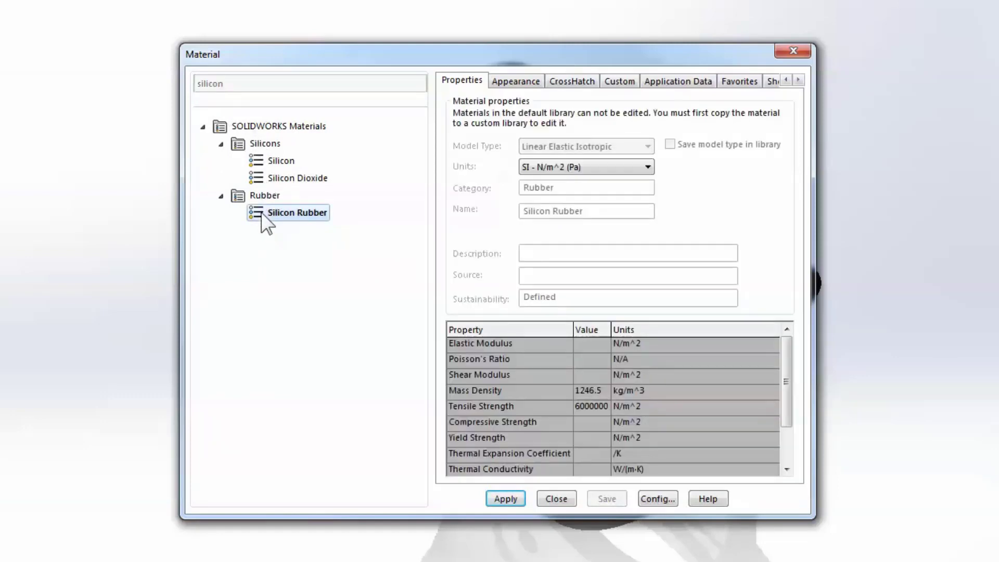
pyautogui.click(504, 497)
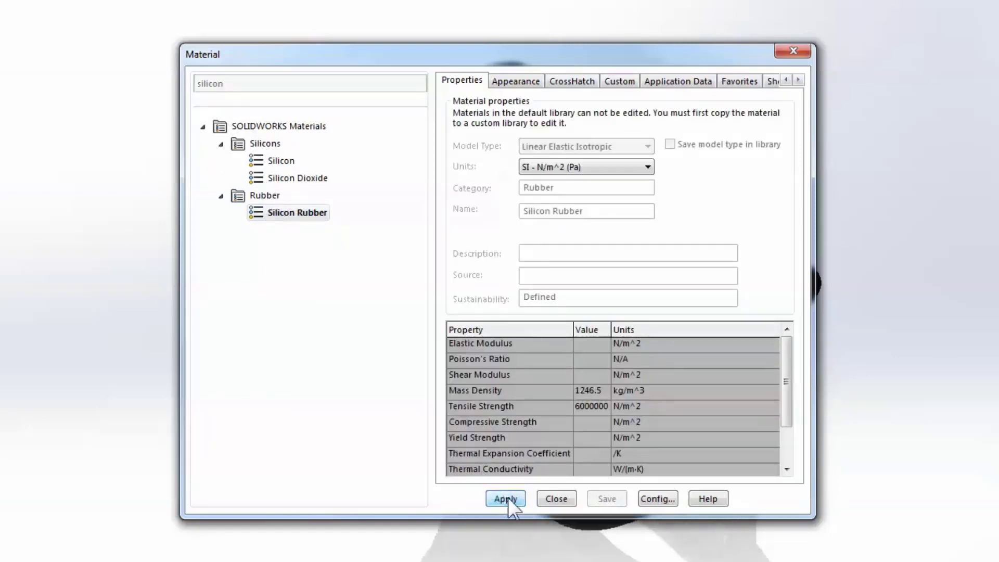
pyautogui.click(546, 497)
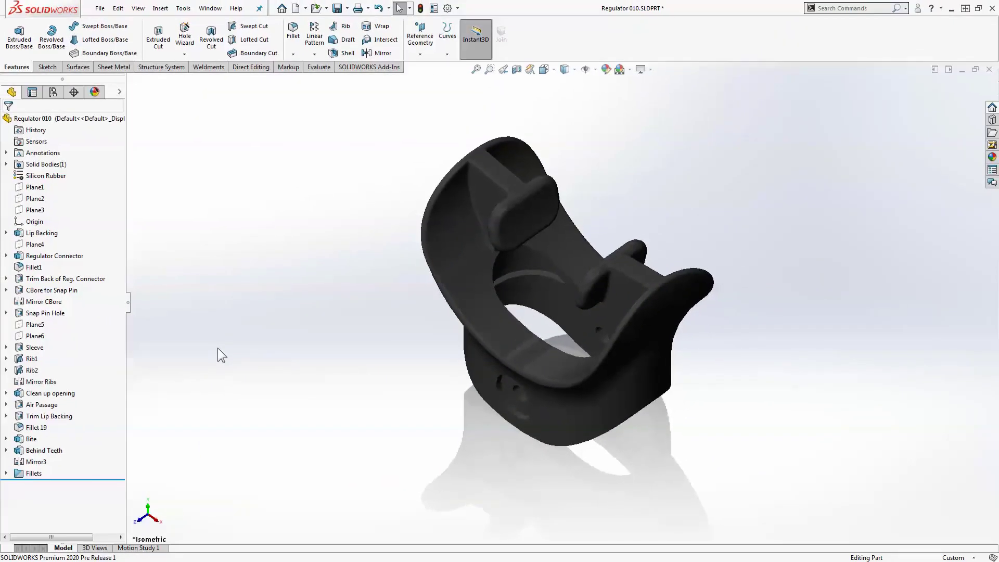
# Step: Turn on French translated feature names in tooltips, e.g. Fillet1 shown as Congé1
pyautogui.rightClick(73, 117)
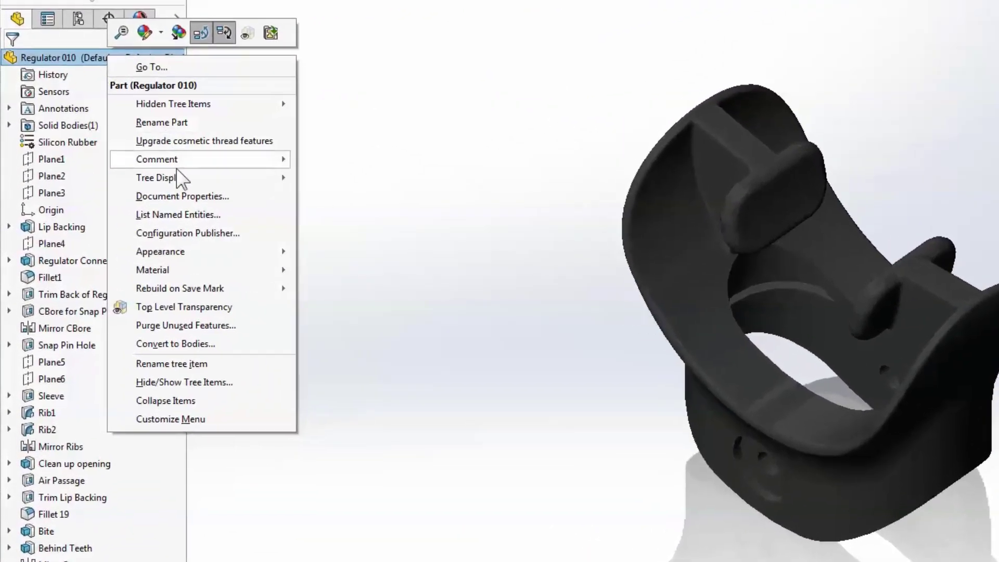
pyautogui.moveTo(180, 176)
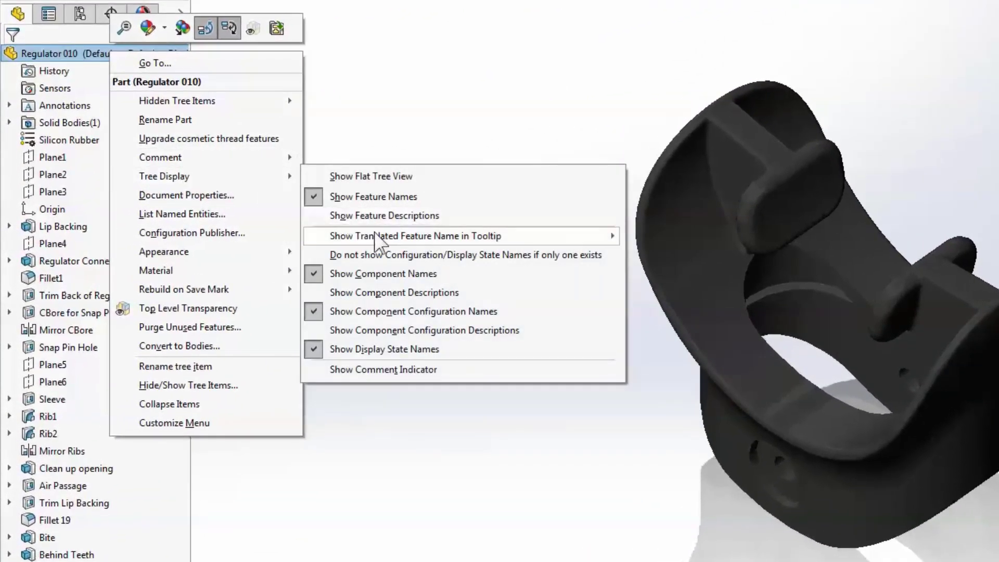
pyautogui.moveTo(411, 241)
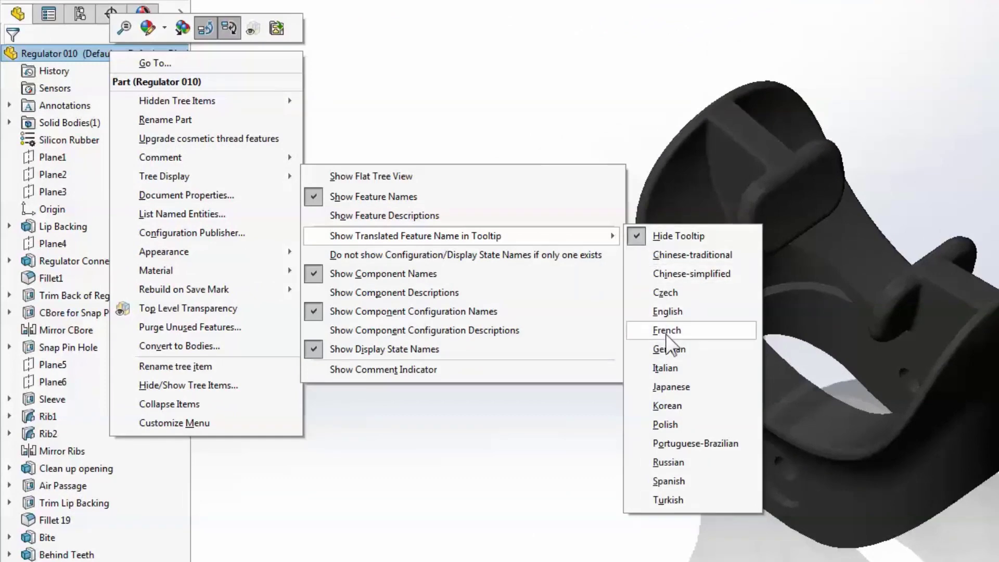
pyautogui.click(667, 331)
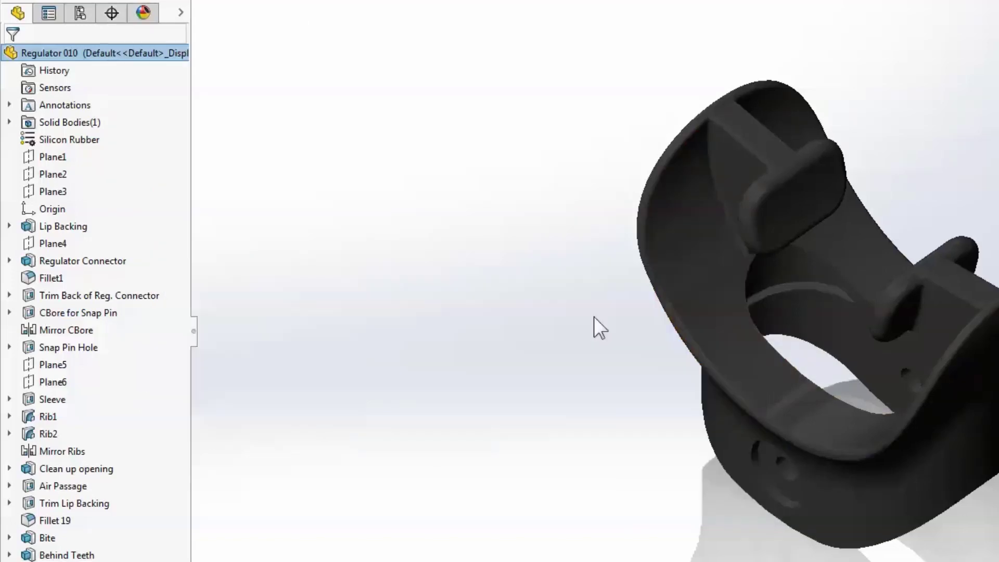
pyautogui.moveTo(97, 394)
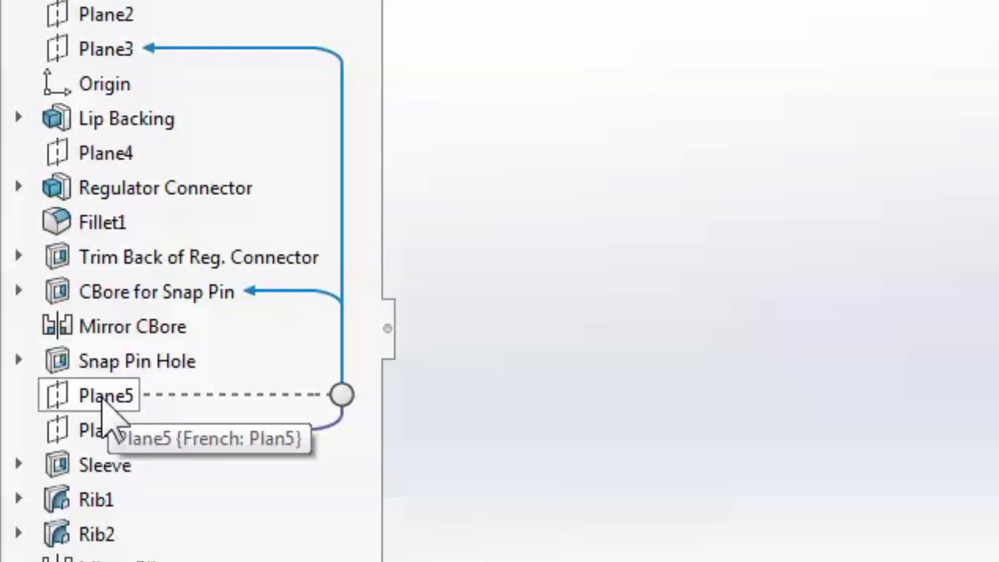
pyautogui.moveTo(91, 225)
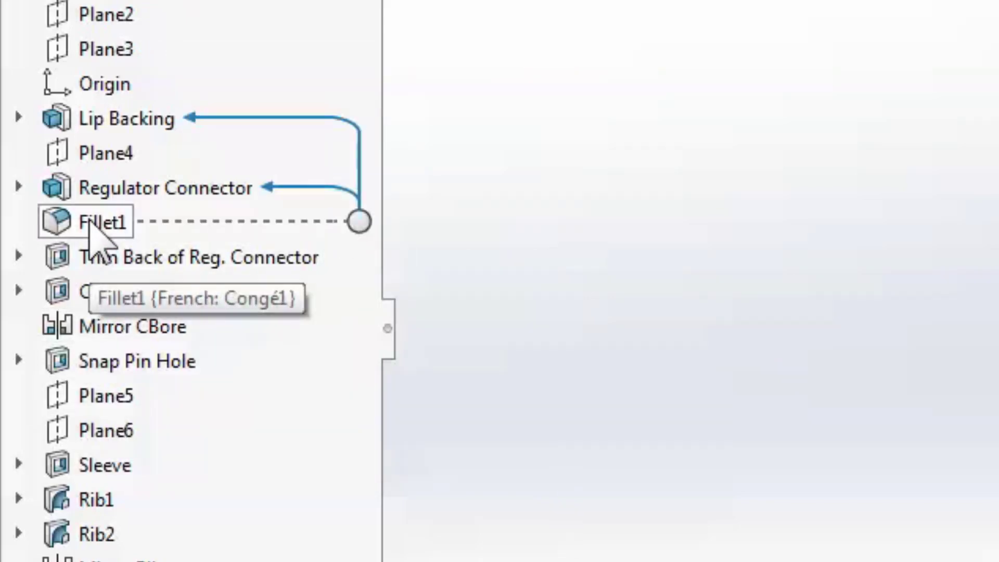
pyautogui.moveTo(100, 91)
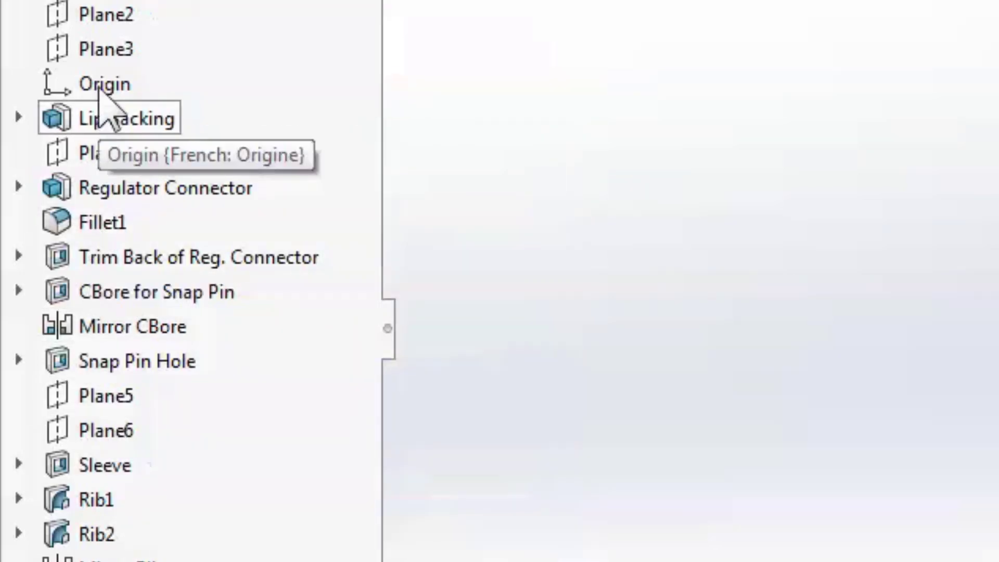